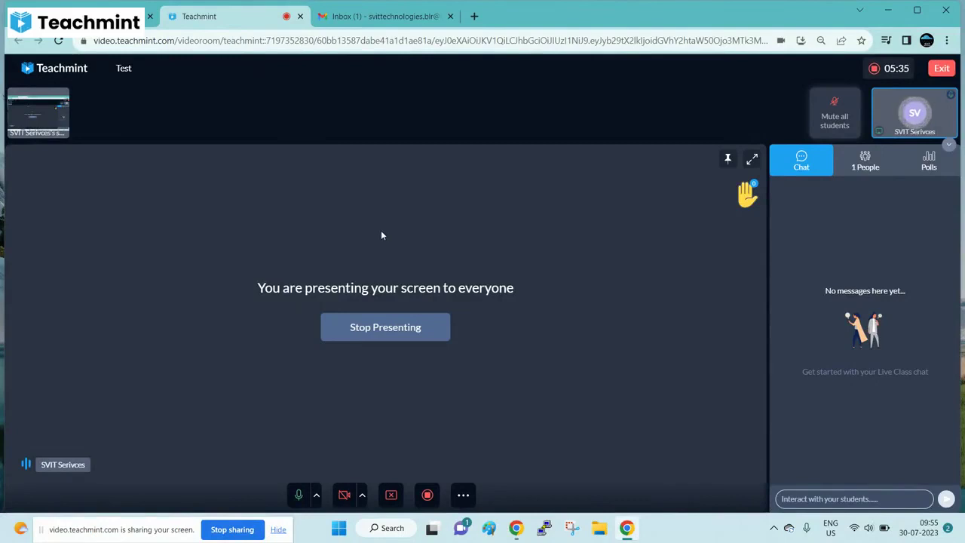
Step: Open the 'Join SVIT Services account' invitation email in Gmail and accept it
left_click(377, 17)
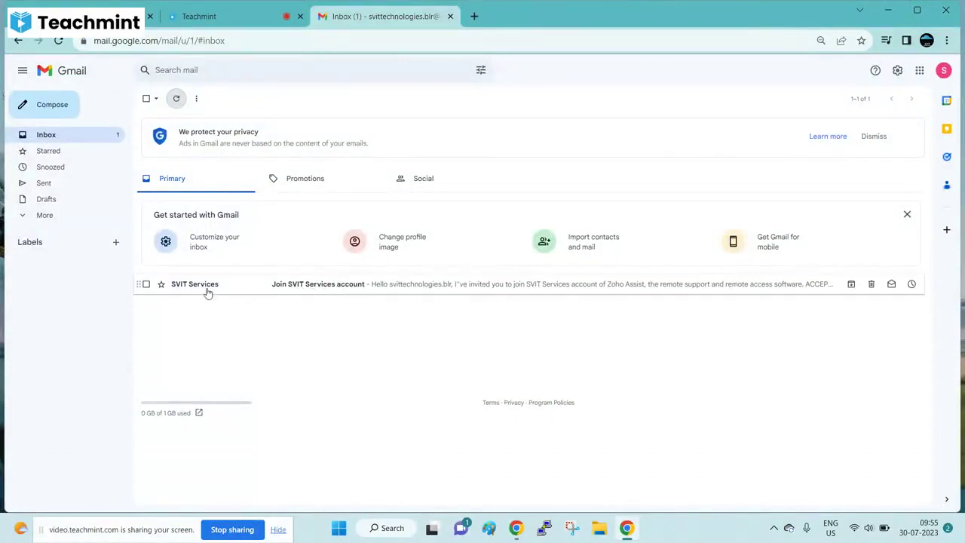
left_click(307, 288)
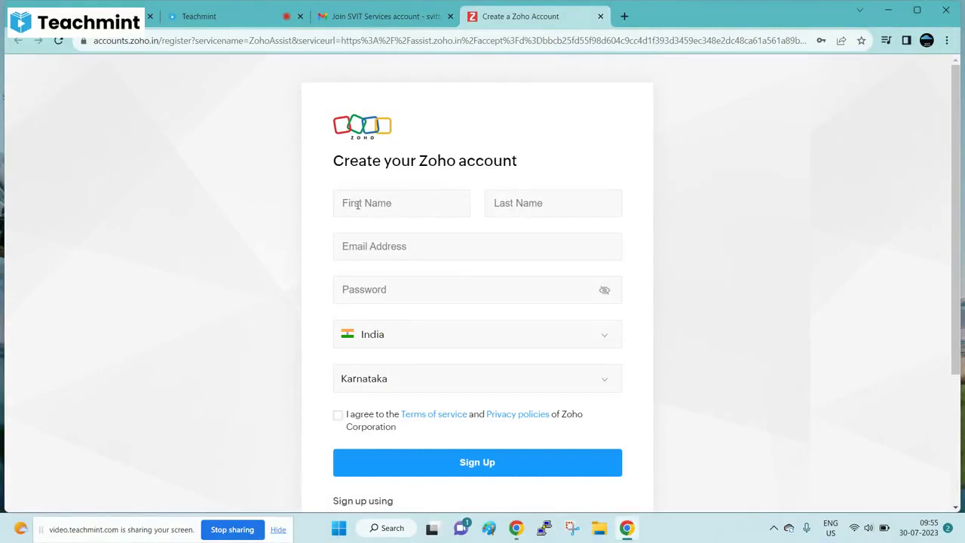
Step: Fill in the sign-up name, paste the account e-mail, and enter the account password
left_click(358, 205)
type("SVIT")
type("Services")
key("Tab")
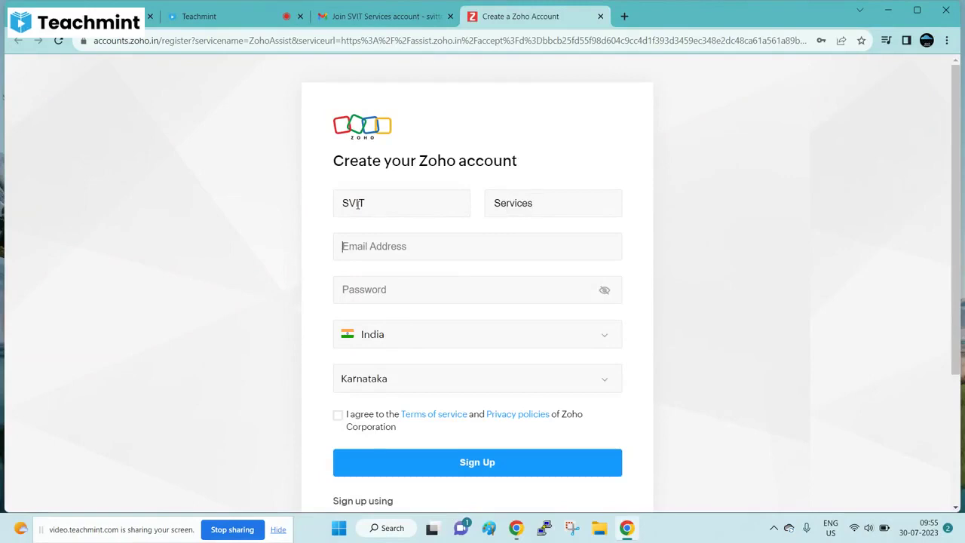
key("ctrl+v")
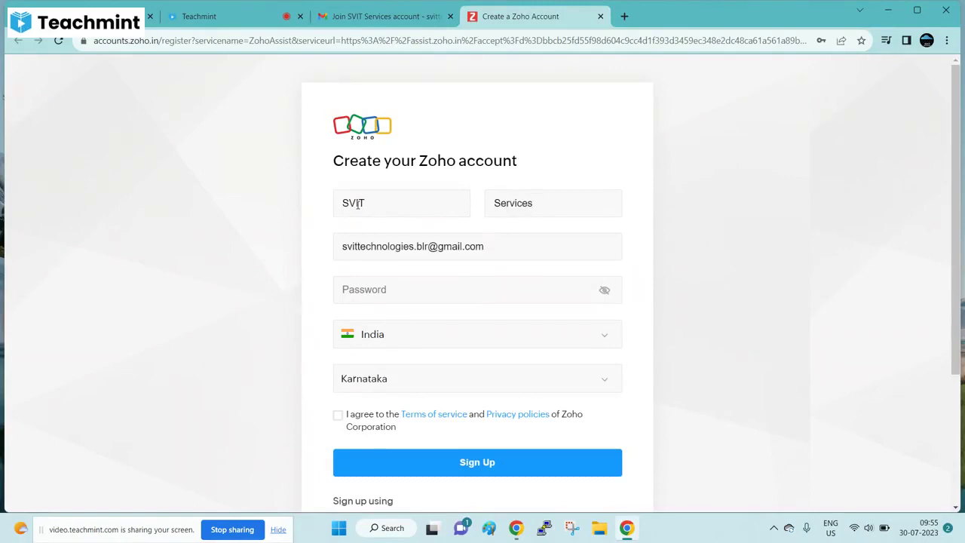
left_click(356, 289)
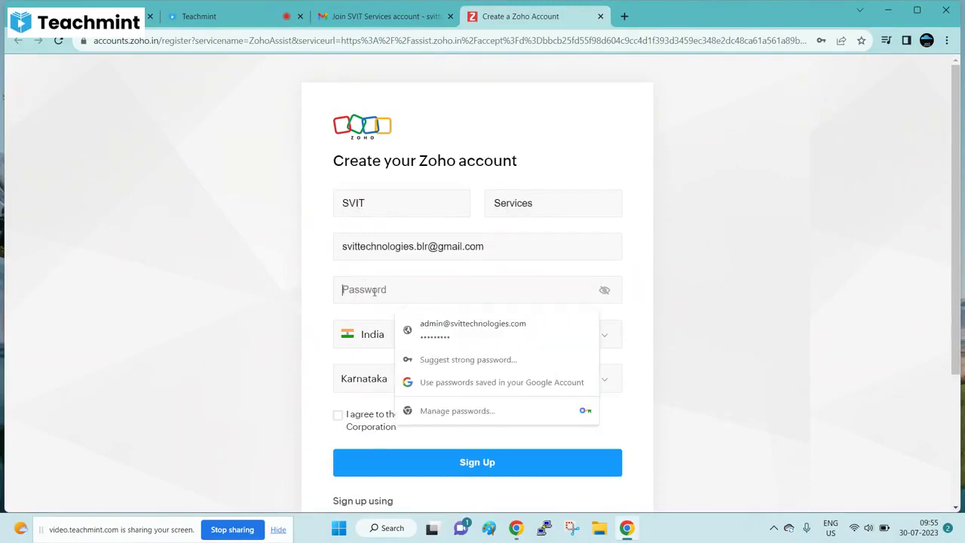
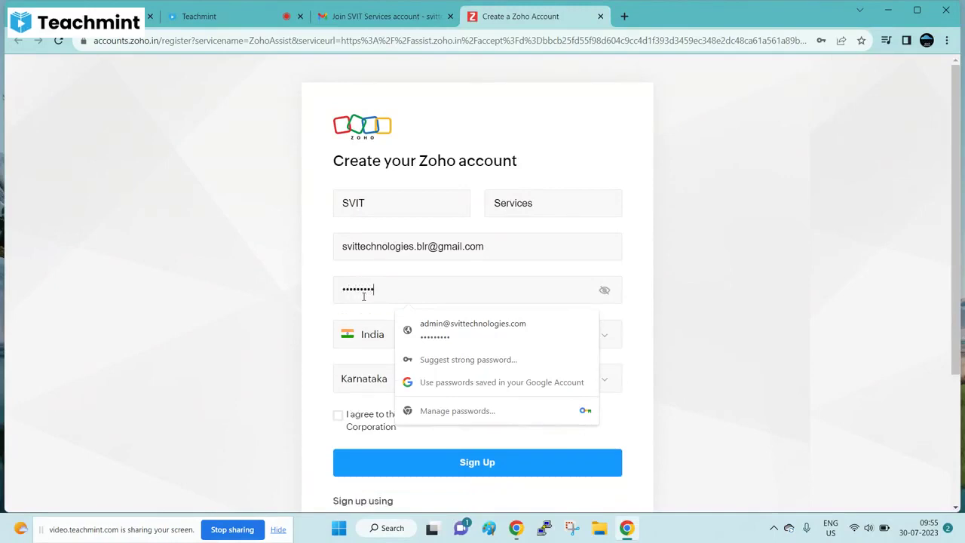
Step: Agree to the Terms of Service and submit the Zoho sign-up form
left_click(211, 317)
scroll(241, 332, "down", 1)
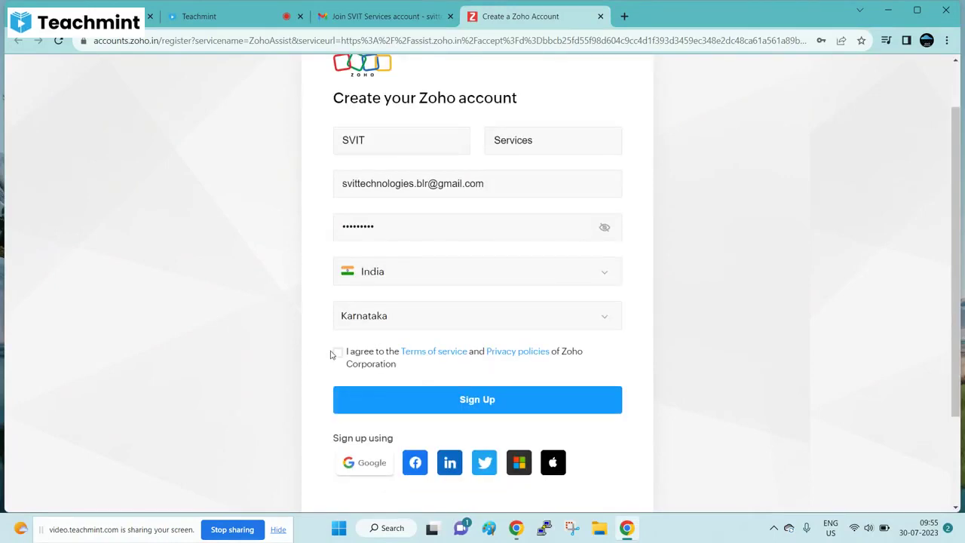
left_click(336, 352)
left_click(461, 402)
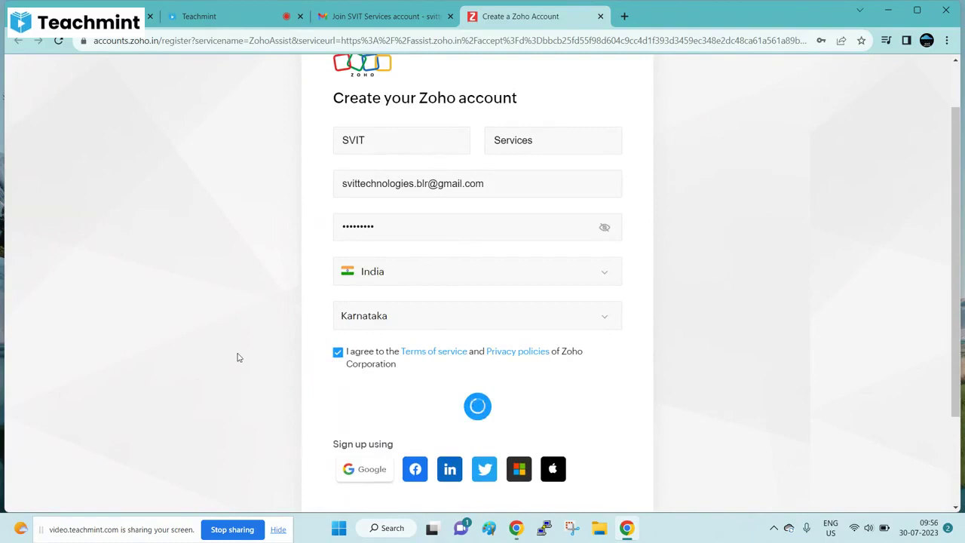
Step: Dismiss the save-password prompt, continue to sign in, and join the SVIT Services organization
left_click(841, 249)
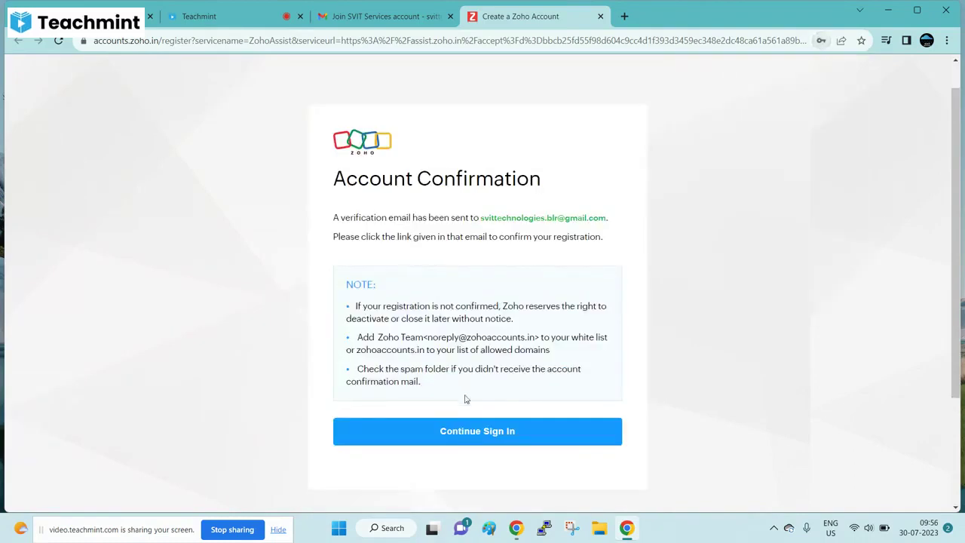
left_click(477, 436)
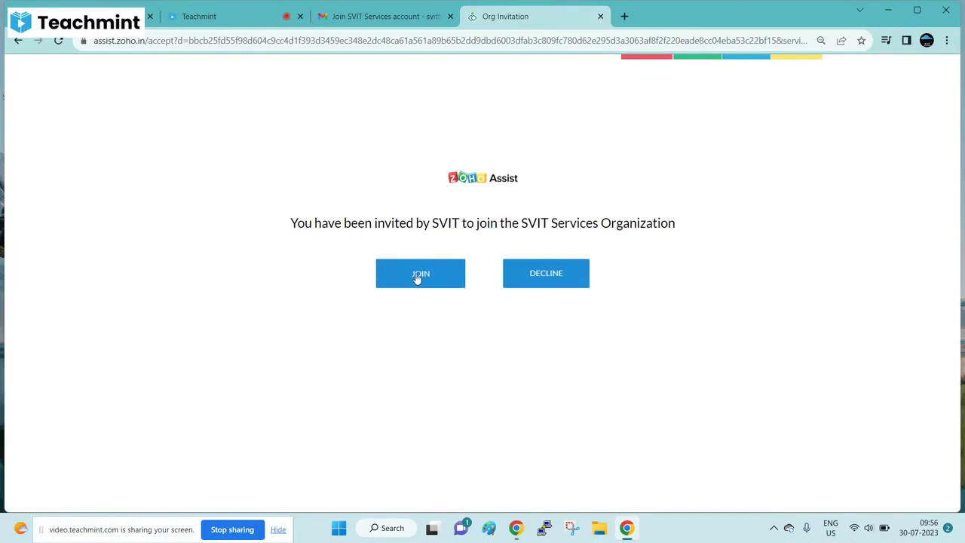
left_click(417, 276)
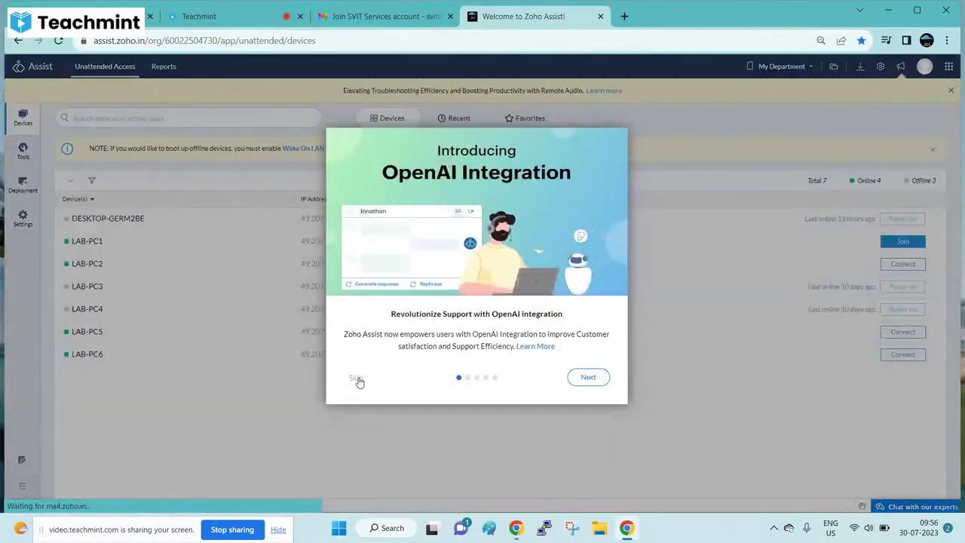
Step: Skip the OpenAI Integration introduction and connect to LAB-PC2
left_click(357, 379)
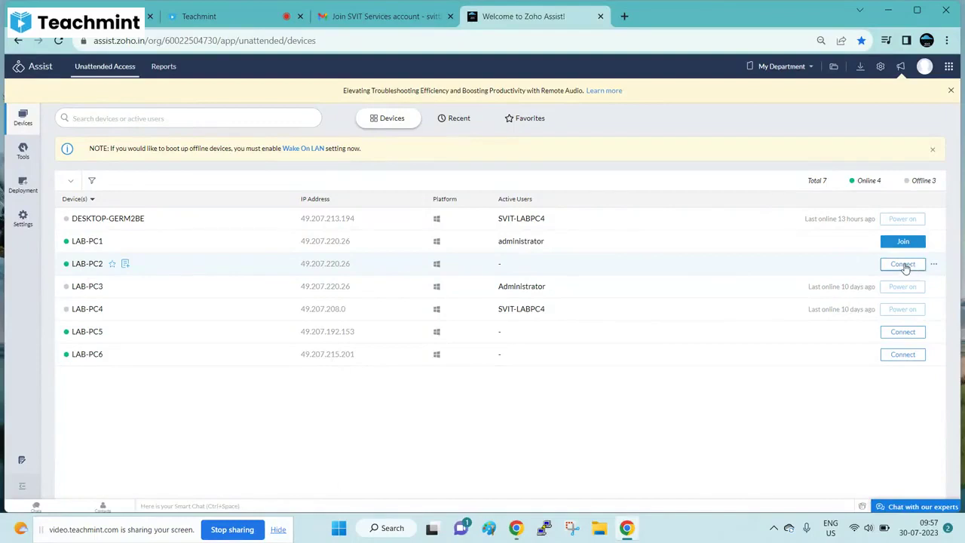
left_click(903, 263)
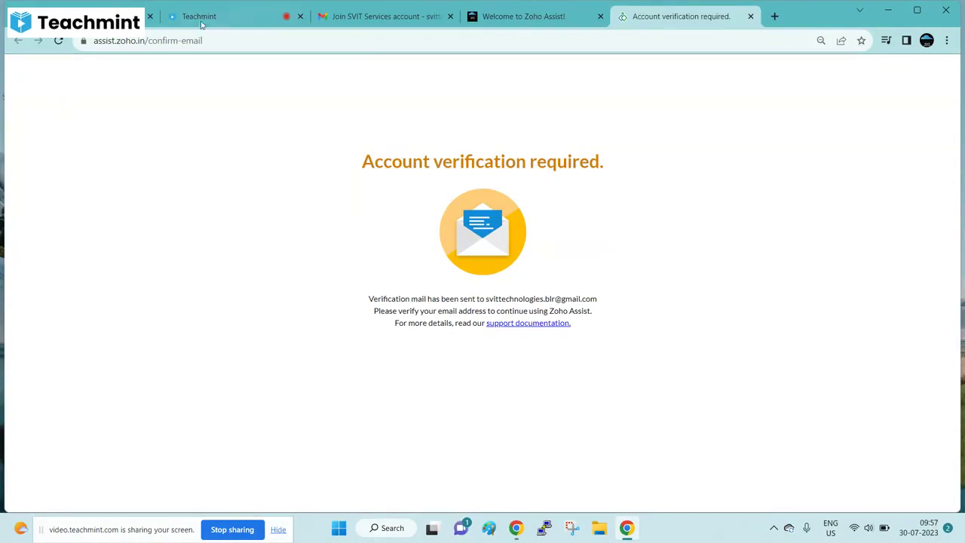
Step: Confirm the account from the 'Welcome to Zoho Assist' email and close the verification-required tab
left_click(370, 17)
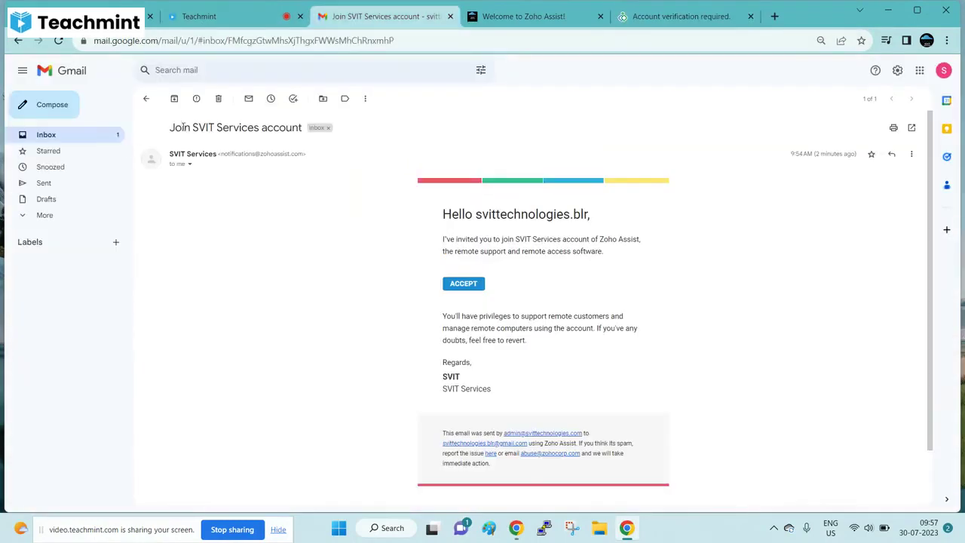
left_click(98, 136)
left_click(321, 289)
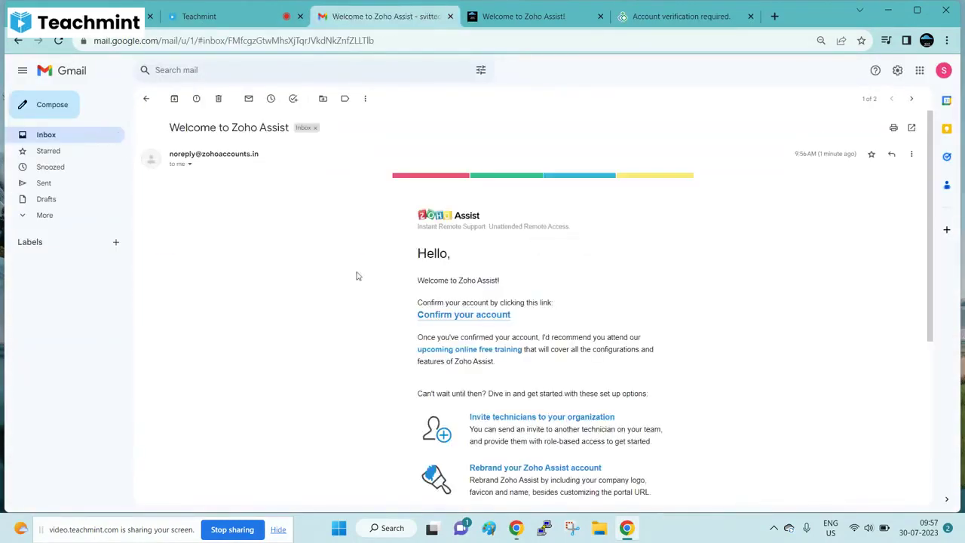
scroll(358, 272, "down", 2)
left_click(473, 254)
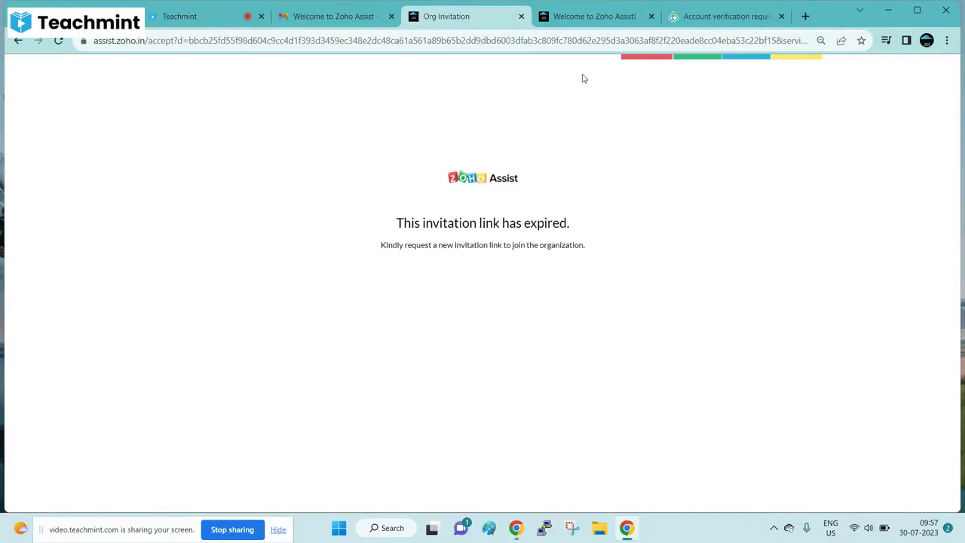
left_click(704, 18)
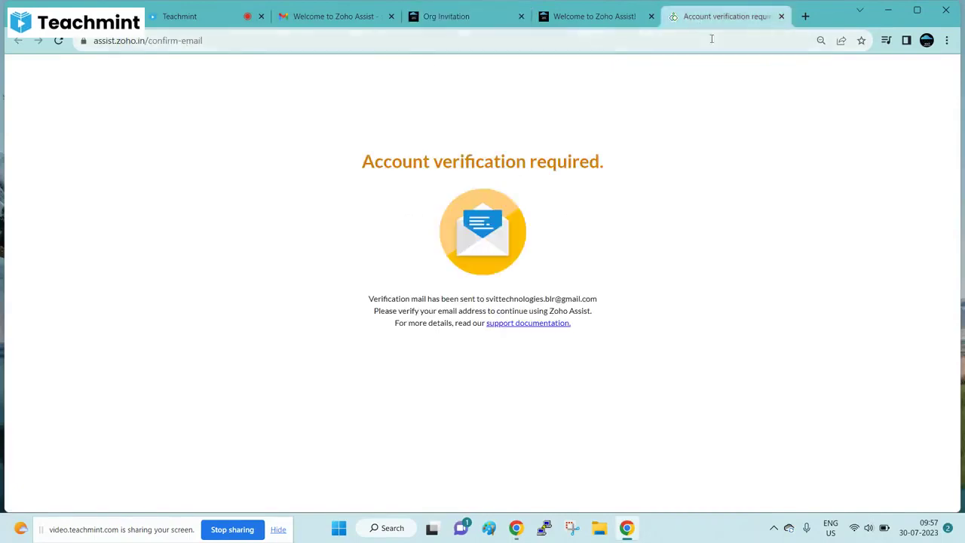
key("ctrl+w")
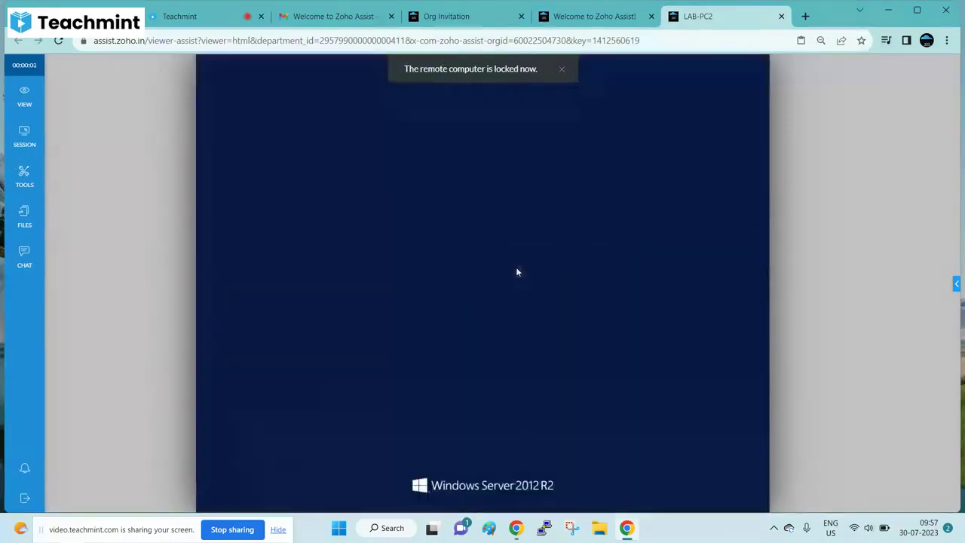
Step: Log on to LAB-PC2 as Administrator, retrying the password after the first attempt fails
left_click(517, 271)
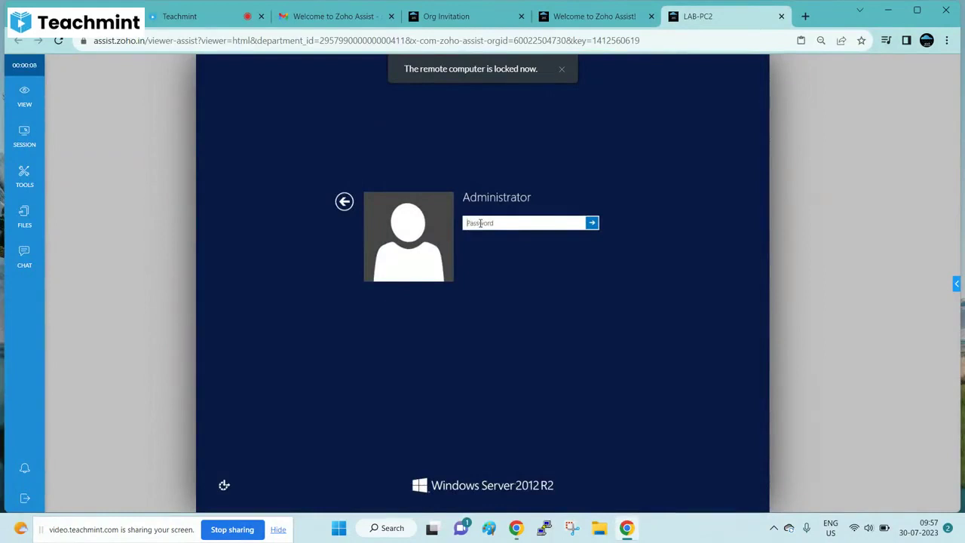
type("••••••••")
key("Return")
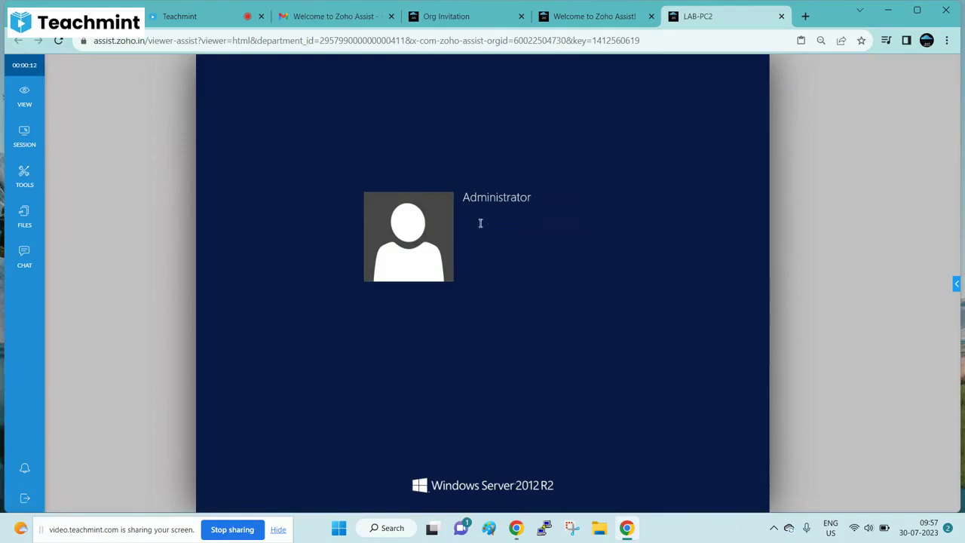
left_click(483, 236)
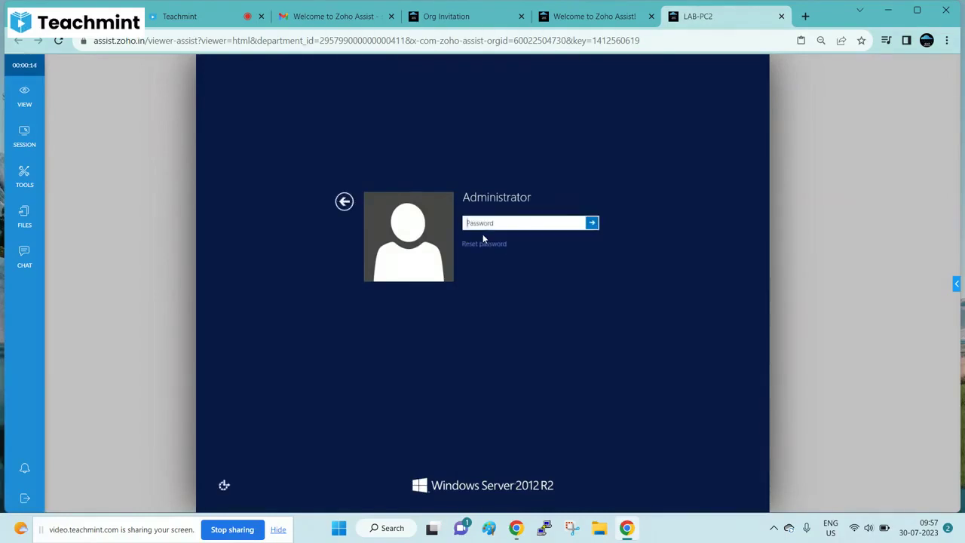
type("•")
key("Return")
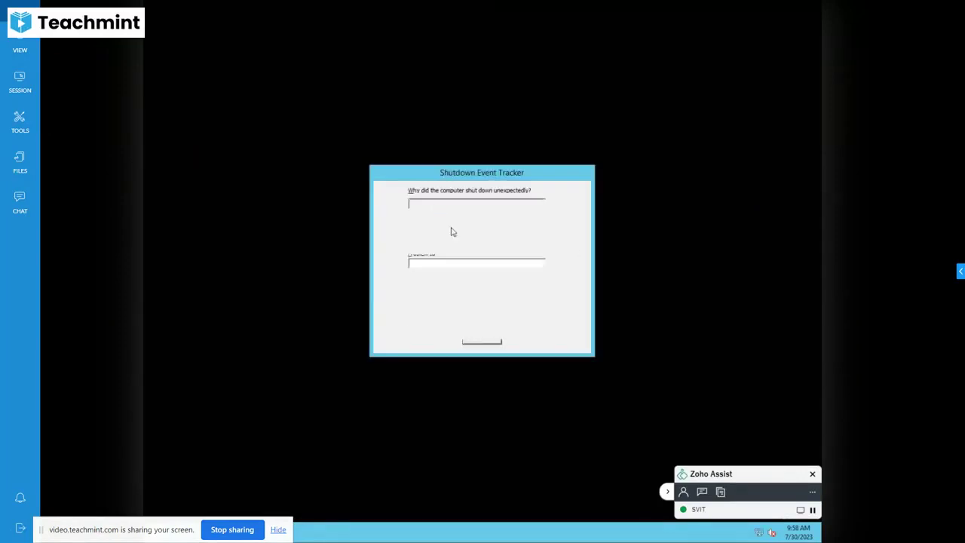
Step: Cancel the Shutdown Event Tracker and close the Opera and TeamViewer windows
left_click(524, 339)
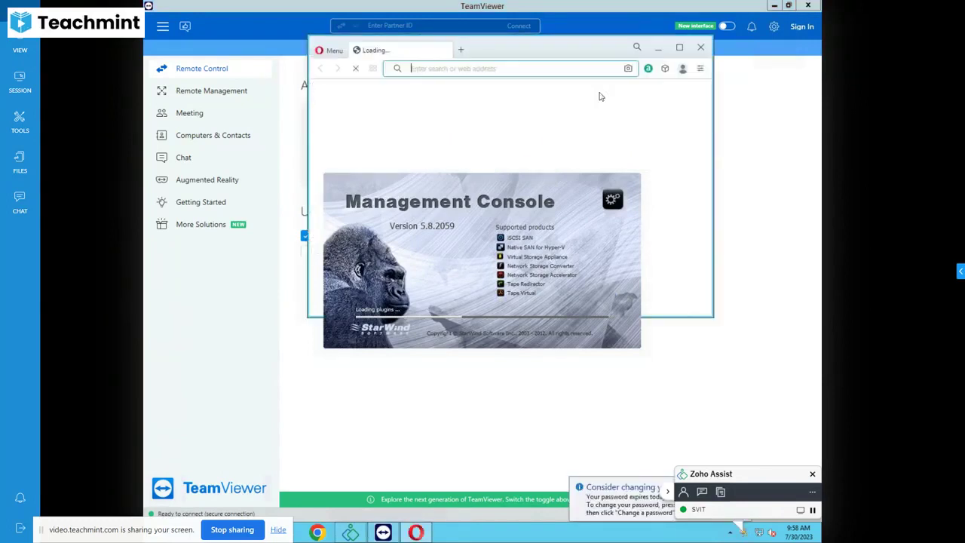
left_click(698, 46)
left_click(807, 6)
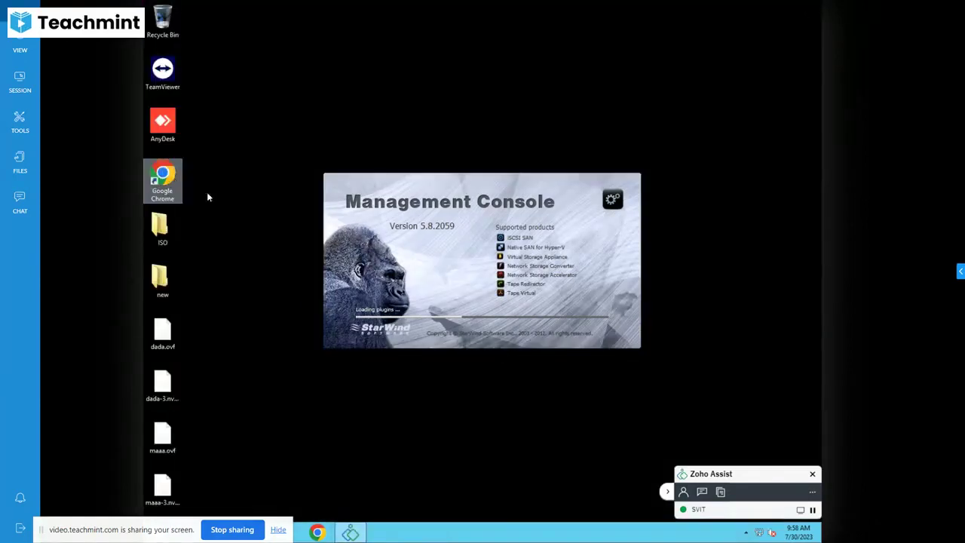
Step: Refresh the desktop, close Server Manager, and launch Google Chrome
right_click(256, 159)
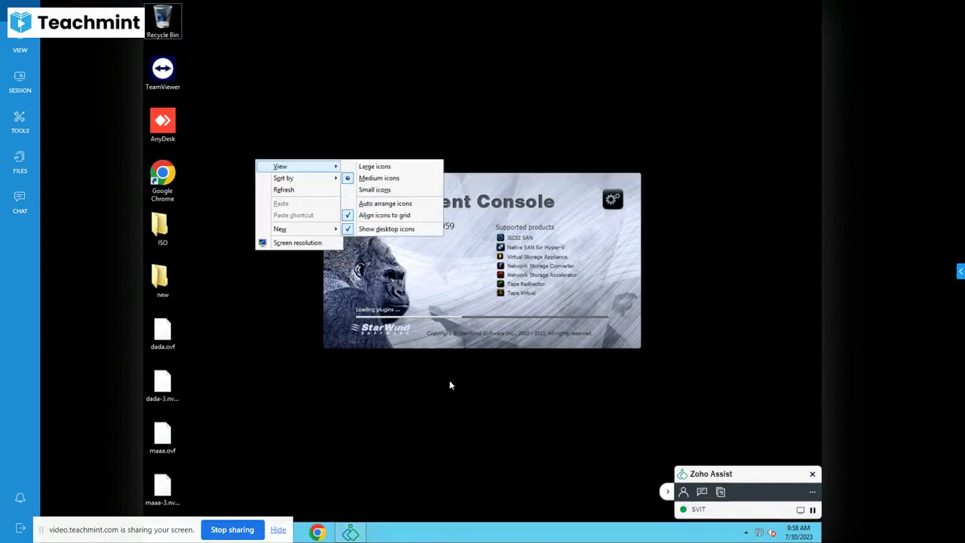
left_click(287, 189)
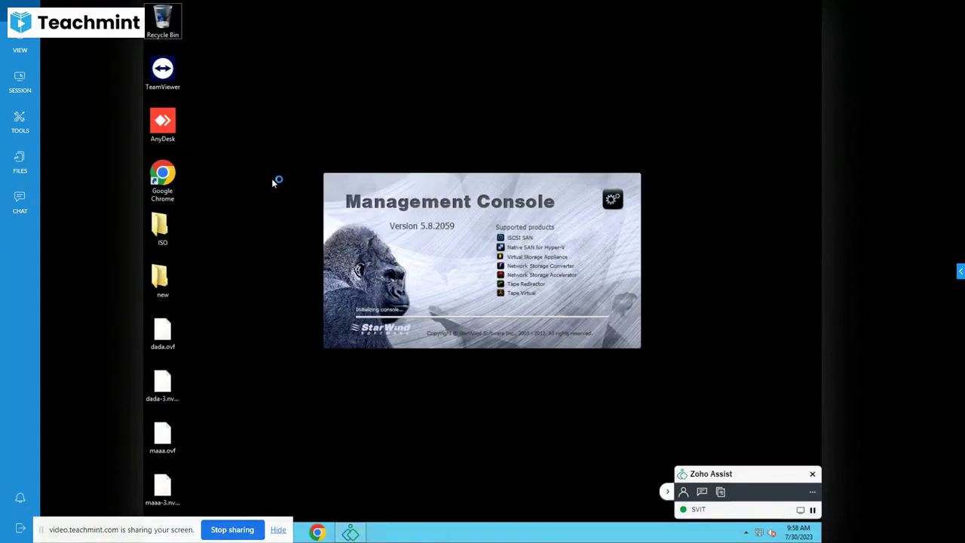
right_click(273, 182)
left_click(290, 207)
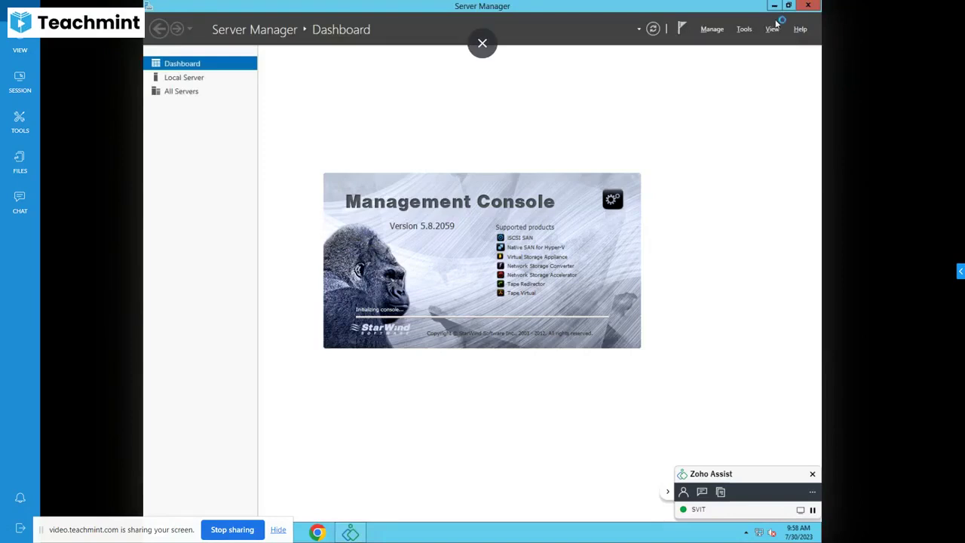
left_click(803, 10)
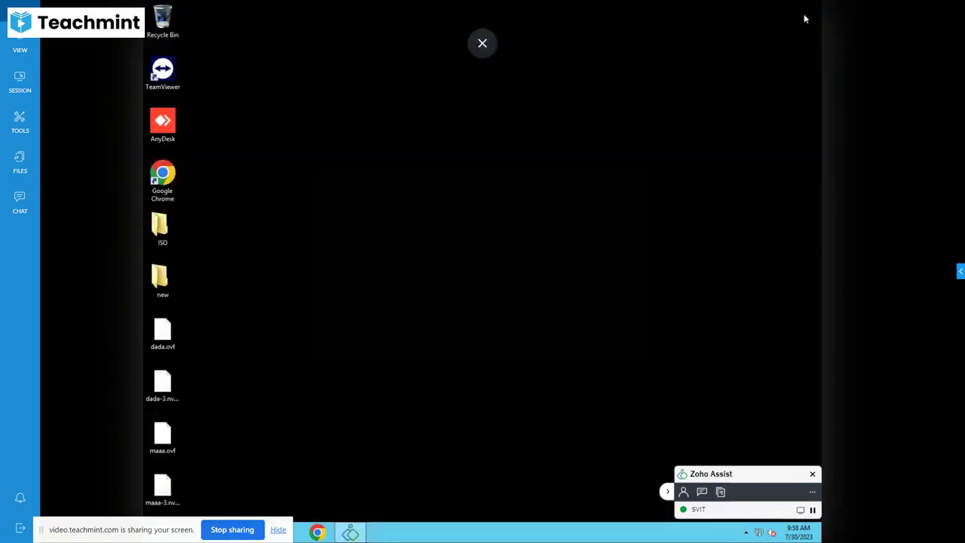
double_click(163, 178)
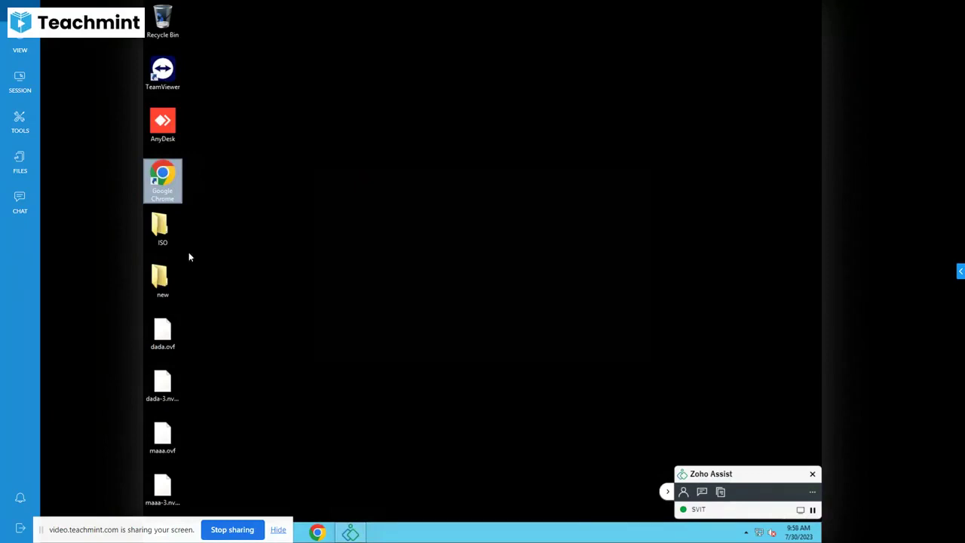
Step: Dismiss Chrome's restore-pages prompt and load the Vcenter bookmark (vc.svitlab.net)
right_click(317, 165)
left_click(344, 193)
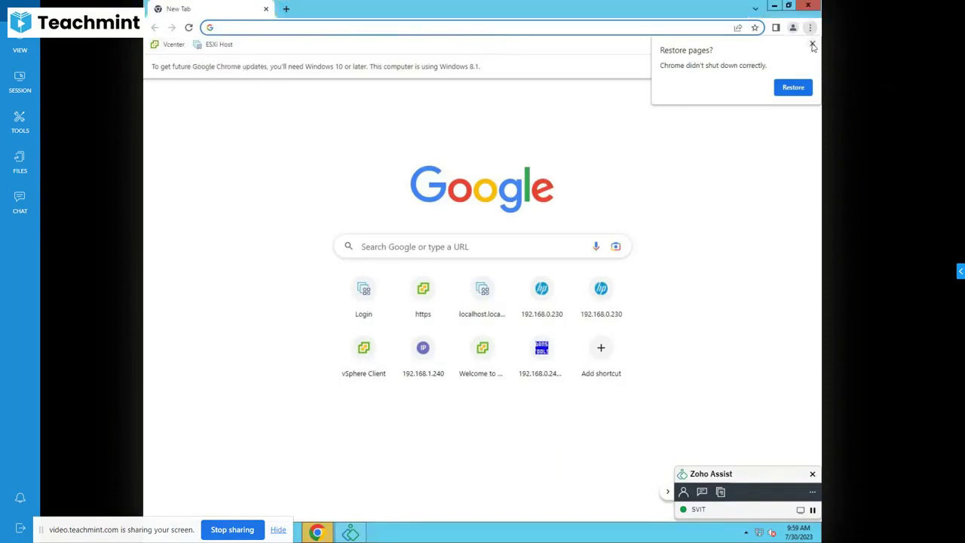
left_click(813, 46)
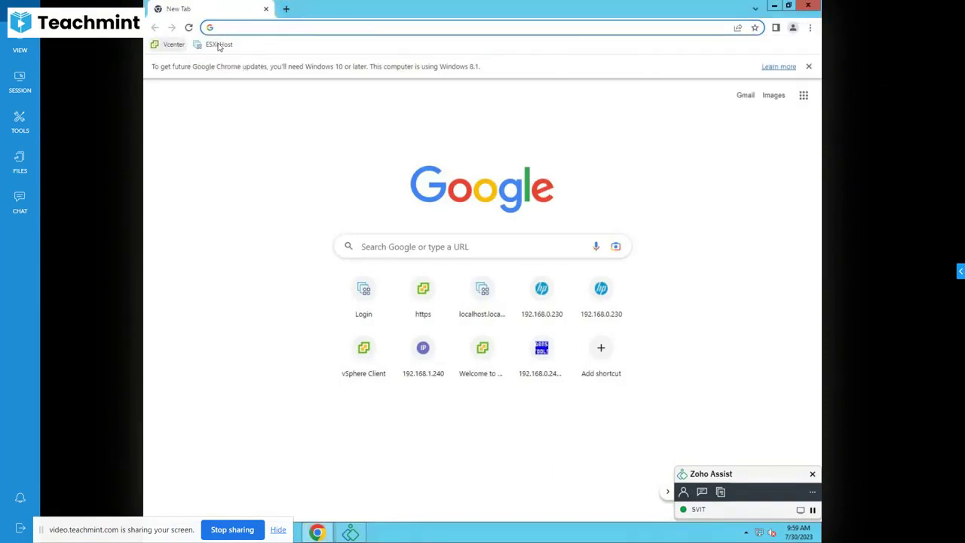
left_click(156, 45)
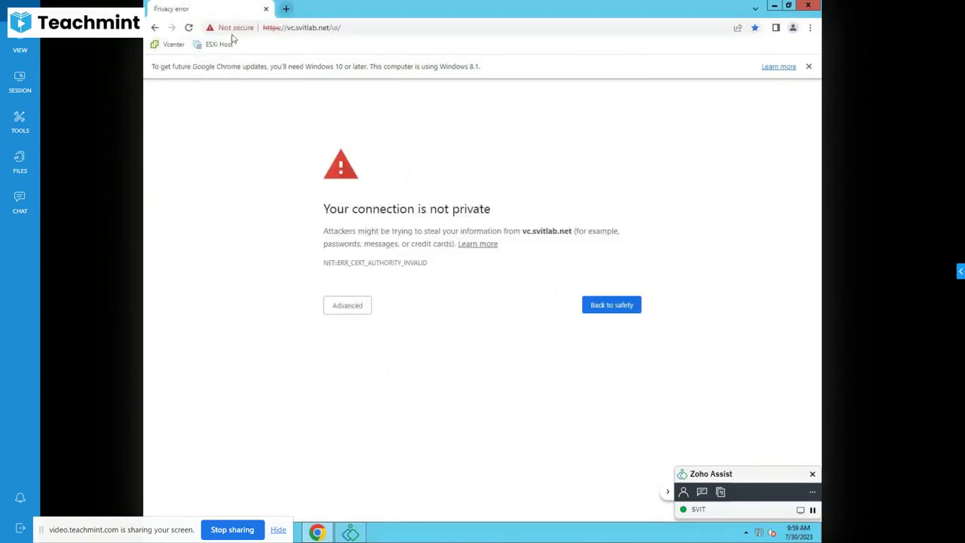
Step: Bypass the certificate warning and proceed to vc.svitlab.net
left_click(287, 9)
left_click(221, 9)
left_click(348, 308)
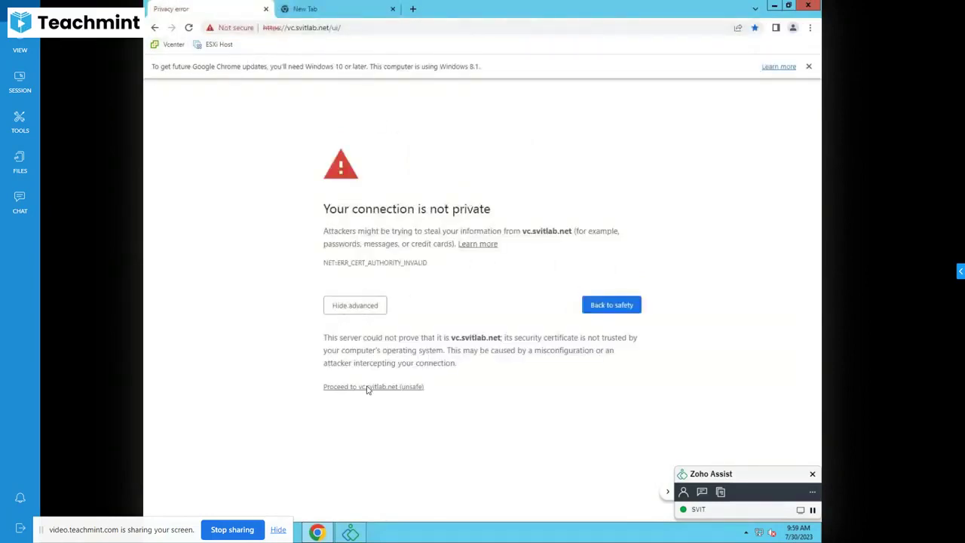
left_click(367, 387)
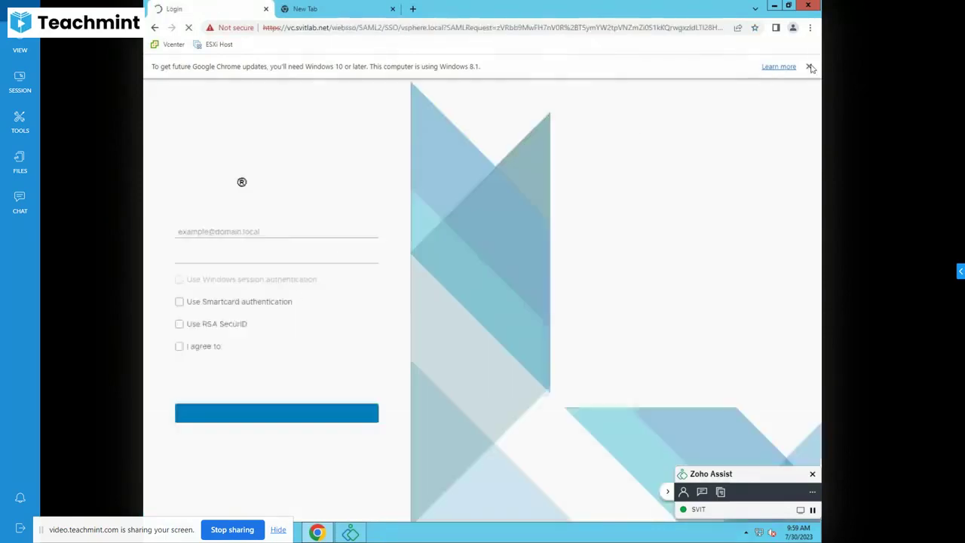
Step: Pick the saved administrator username and start entering its password
left_click(203, 254)
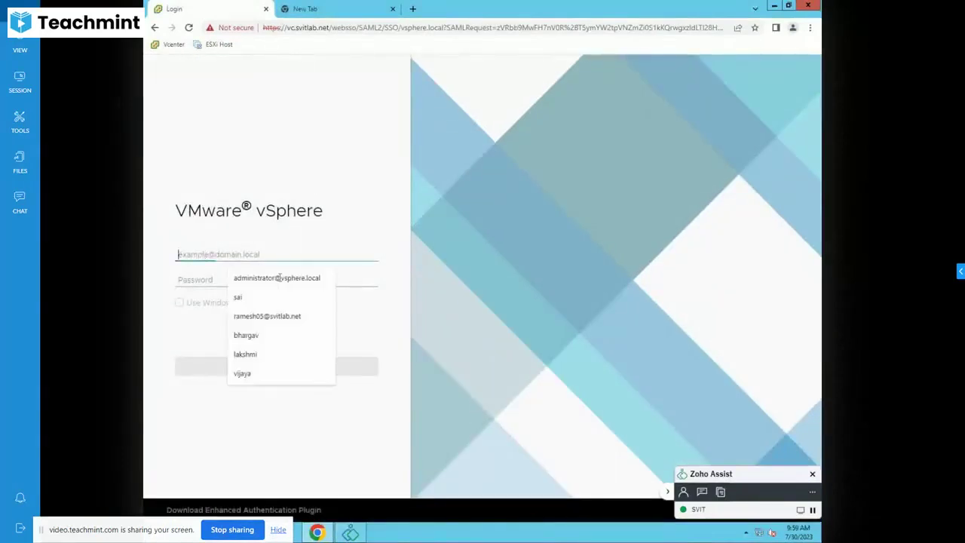
left_click(280, 277)
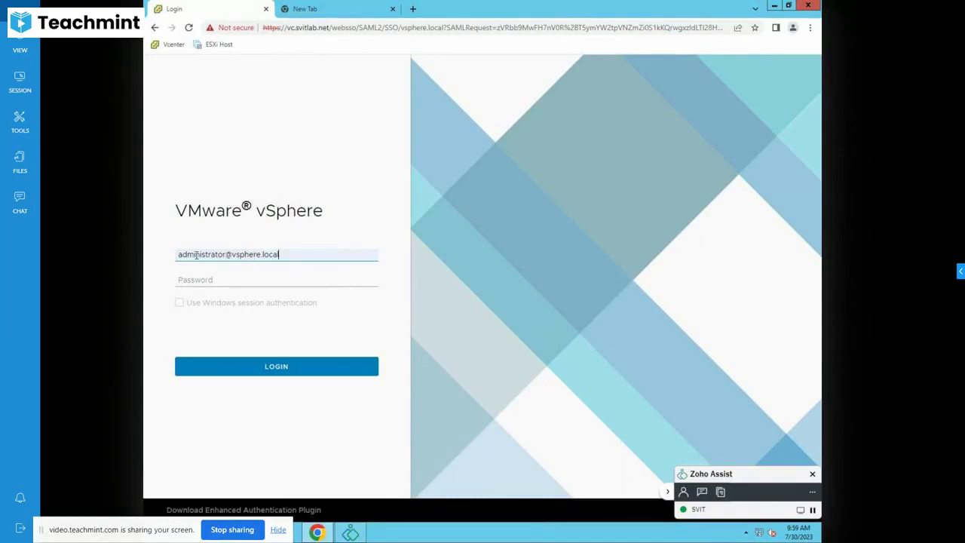
left_click(204, 280)
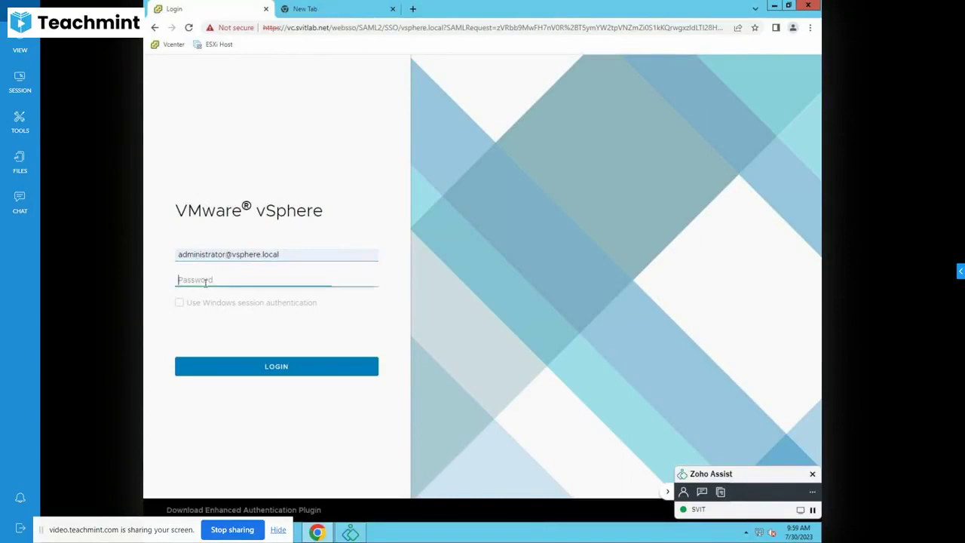
type("V")
Step: Log in to vSphere and select vc.svitlab.net, the LAB1 folder, and Bengalore datacenter
left_click(290, 375)
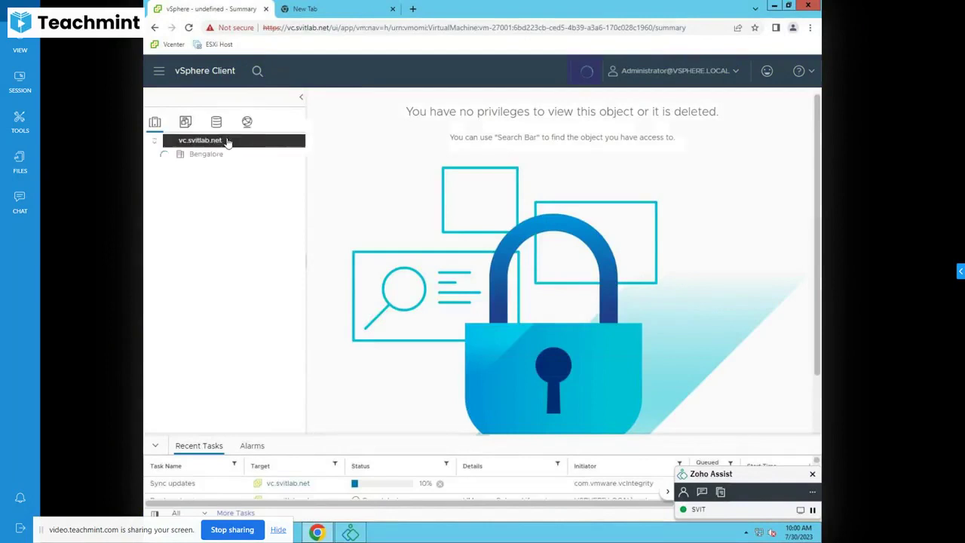
left_click(218, 142)
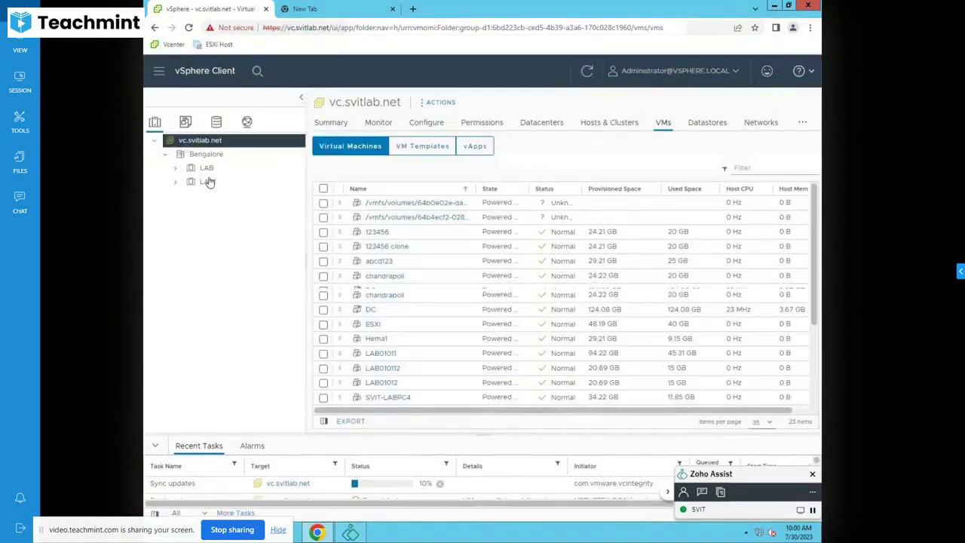
left_click(209, 181)
left_click(205, 156)
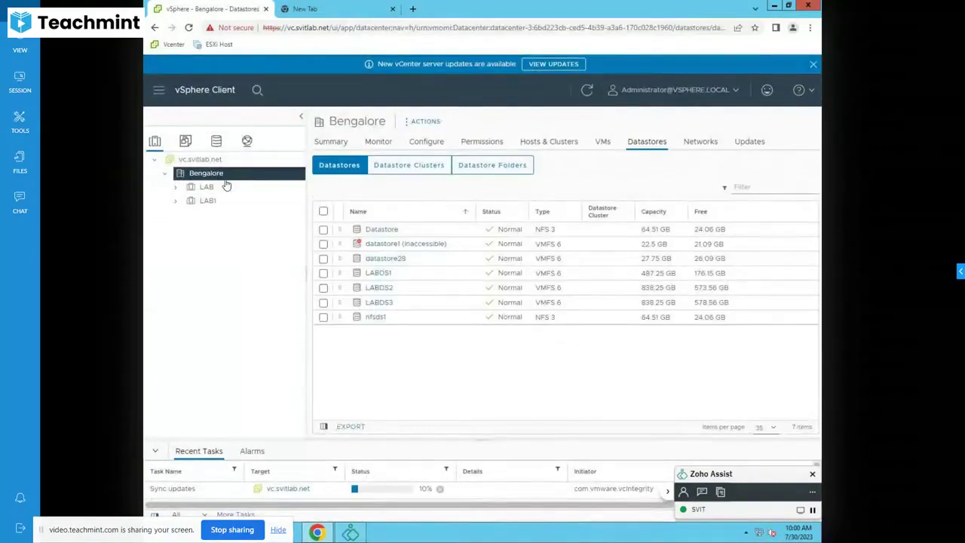
Step: Show host 192.168.0.240's datastores, dismiss the updates banner, and exit full screen
left_click(177, 188)
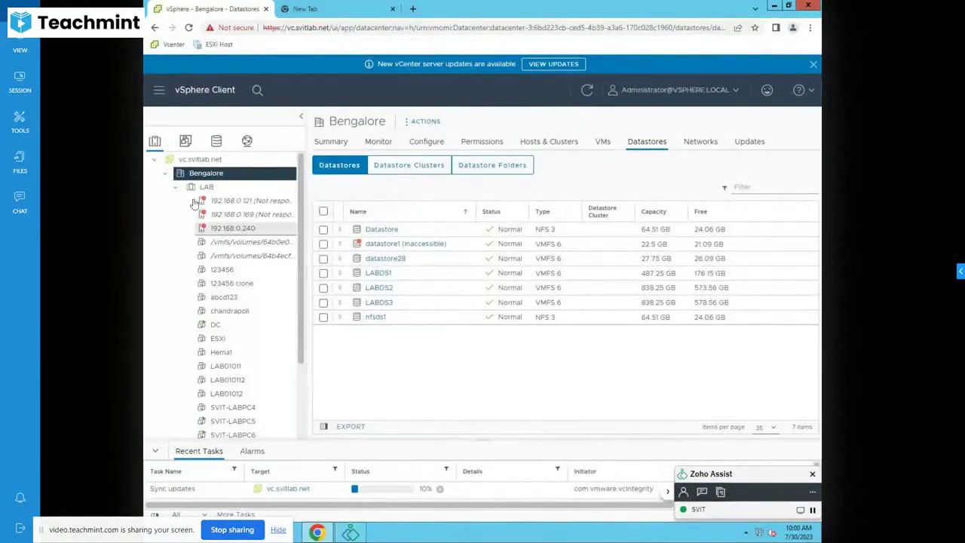
left_click(240, 228)
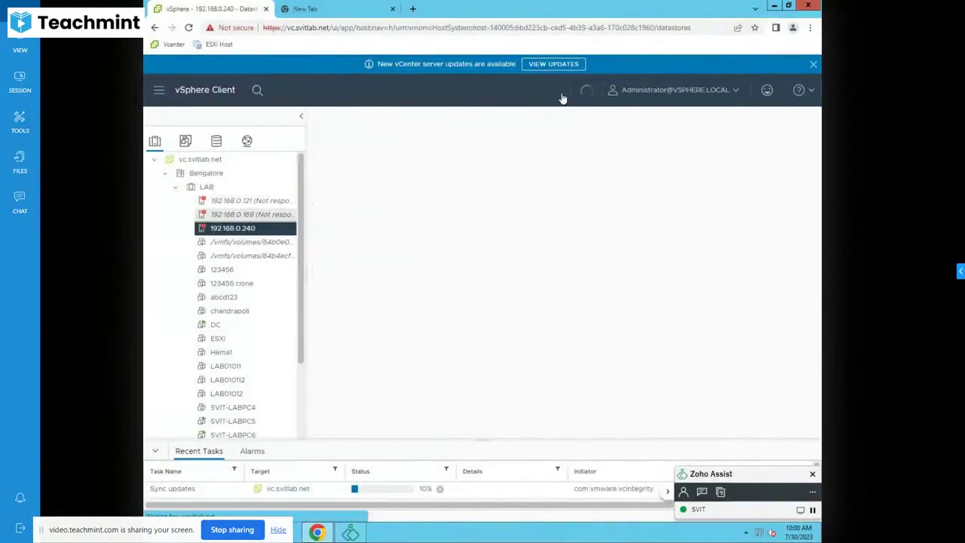
left_click(812, 64)
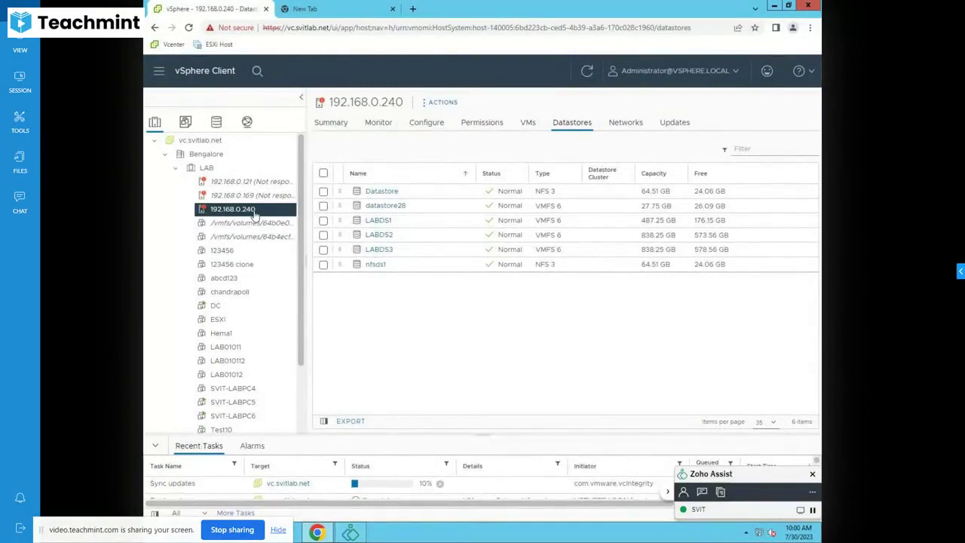
key("Escape")
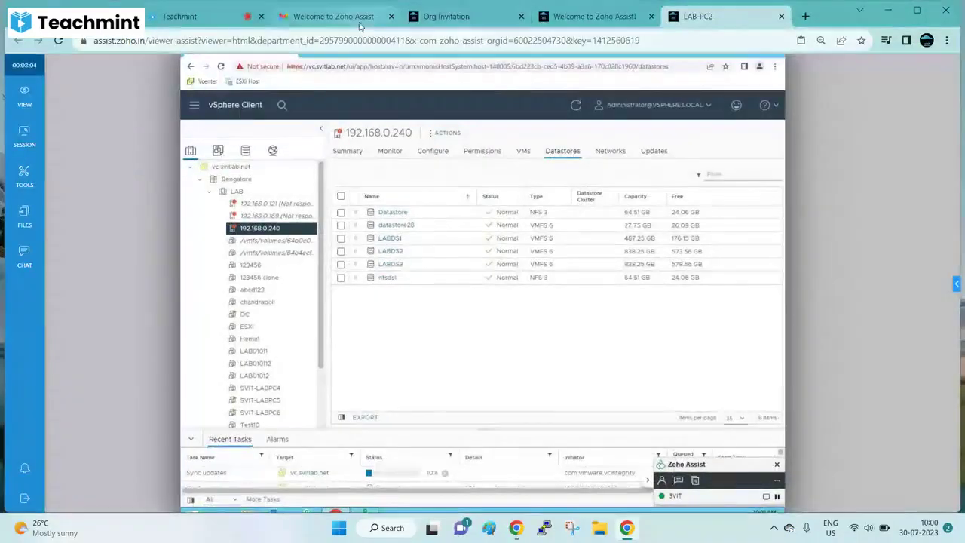